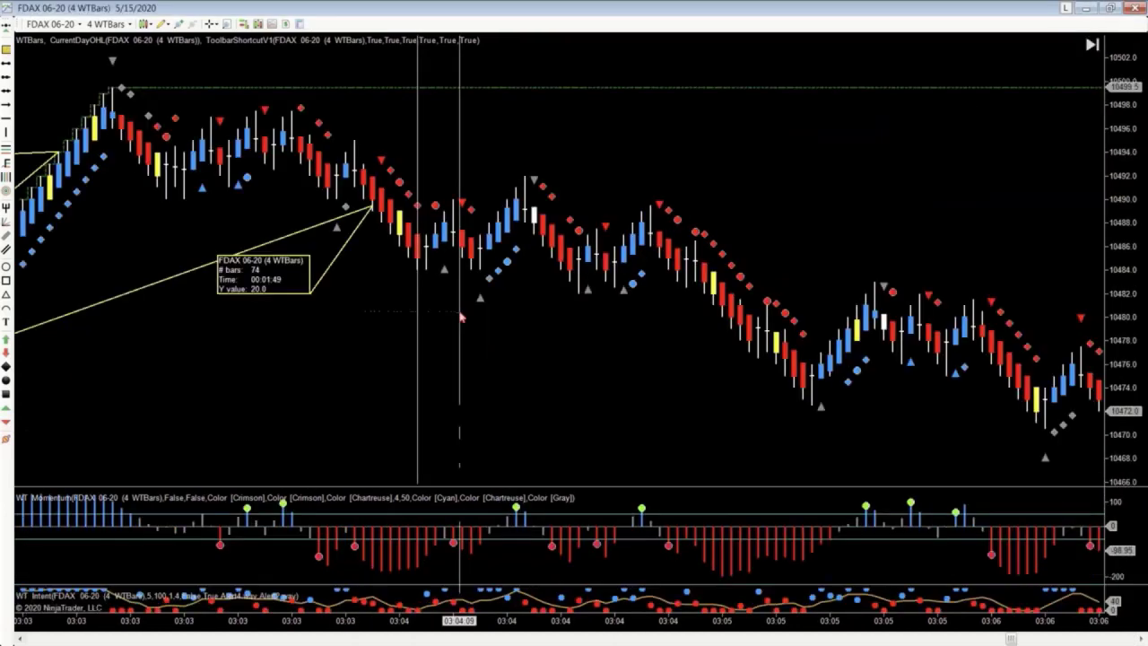
Shorten the ruler on the 02:00 FDAX sell-off to 8 bars, ending 7.5 points below its start
scroll(511, 295, up, 1)
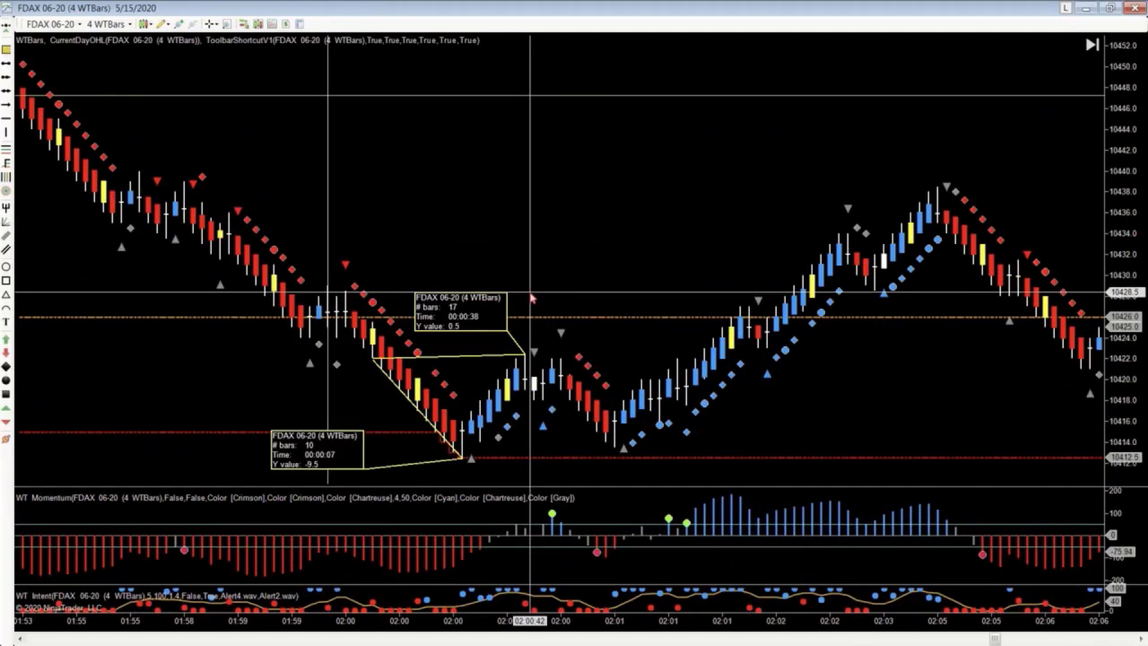
scroll(534, 358, up, 3)
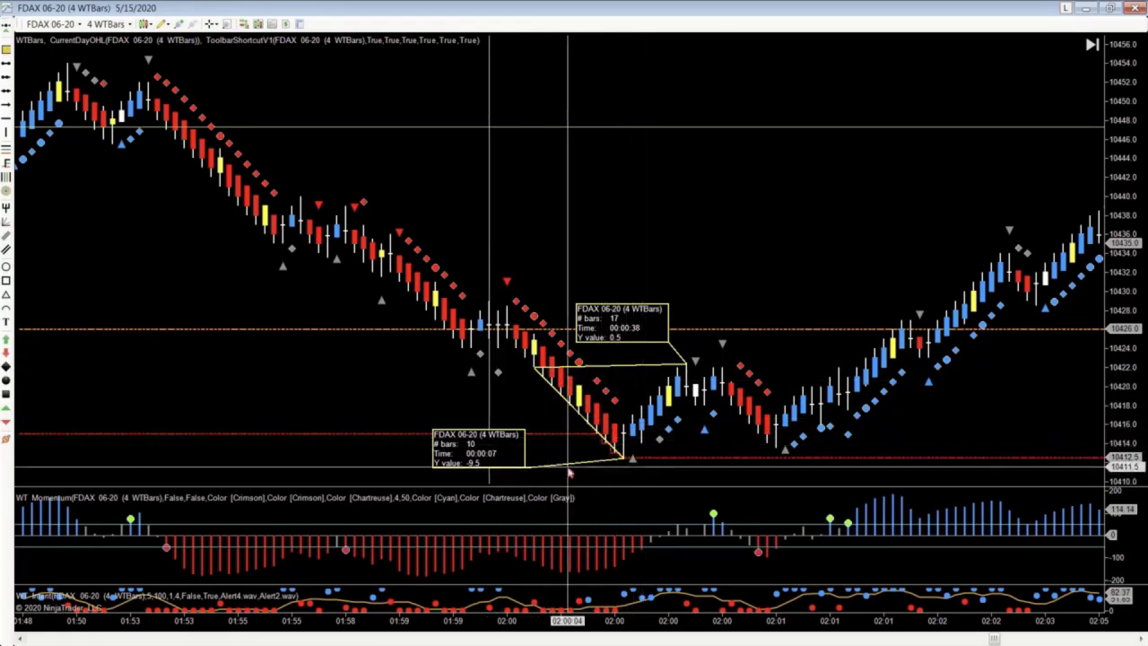
drag(623, 458, 605, 440)
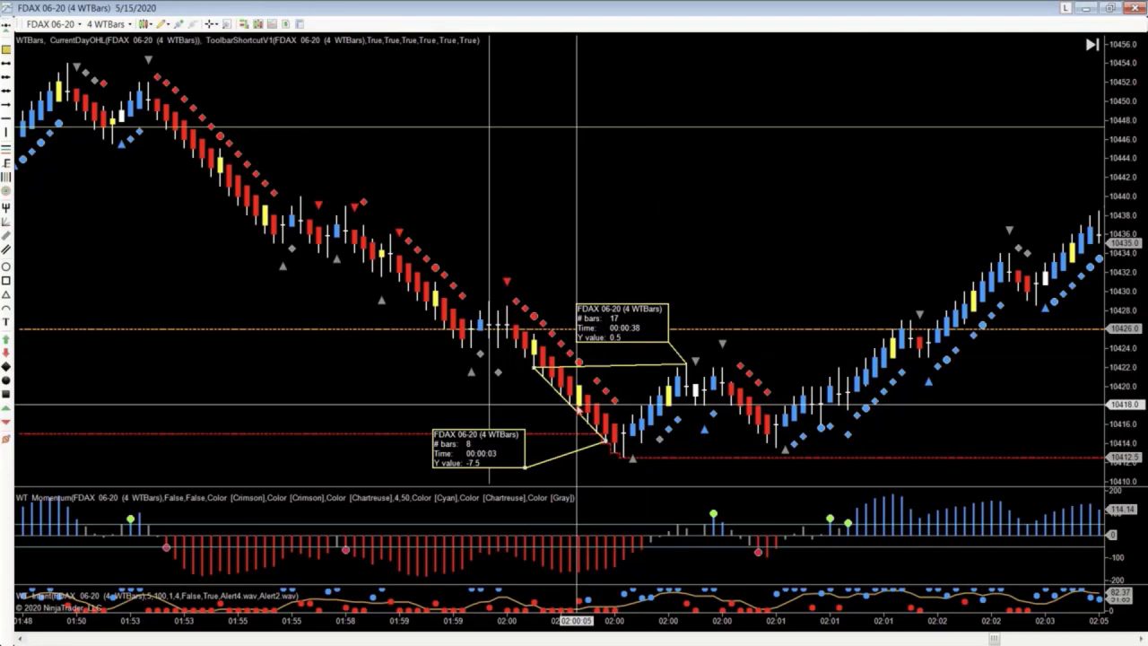
Examine the FDAX chart from the 03:00 rally through the 03:04 decline, including the marked entries and rulers
scroll(576, 405, down, 8)
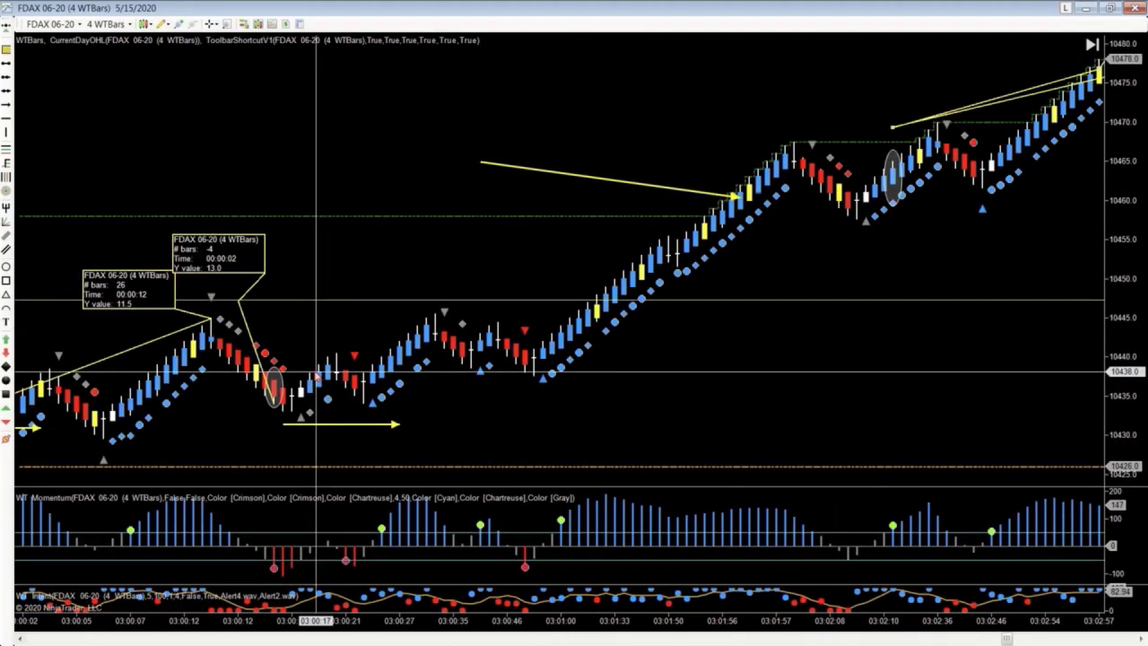
scroll(315, 370, down, 15)
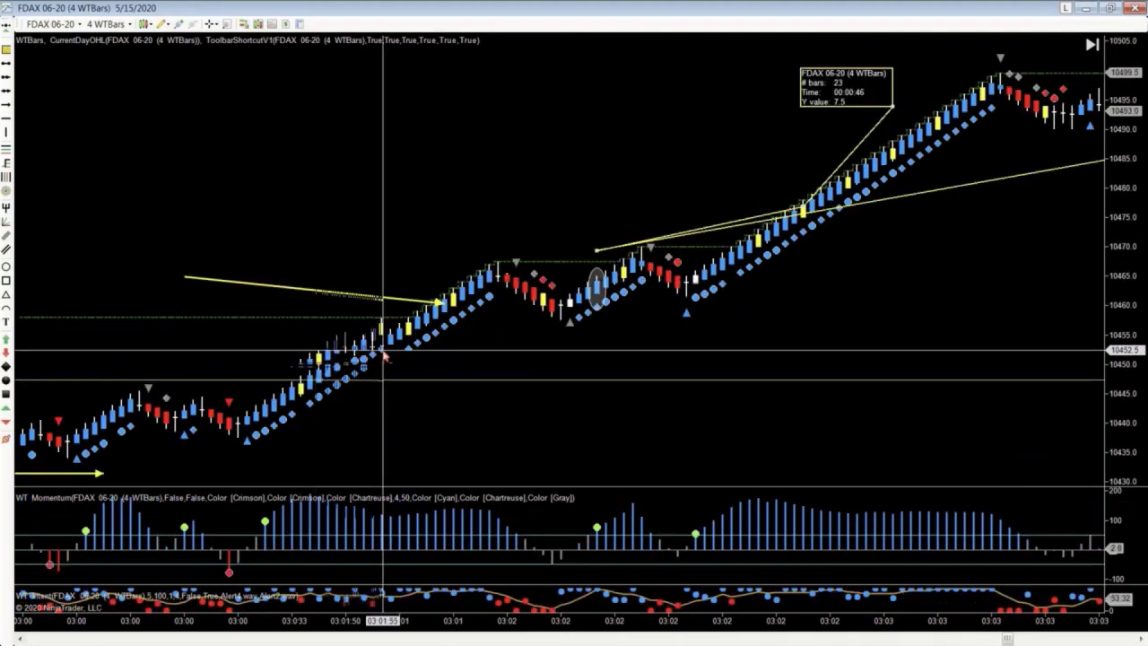
scroll(396, 351, down, 4)
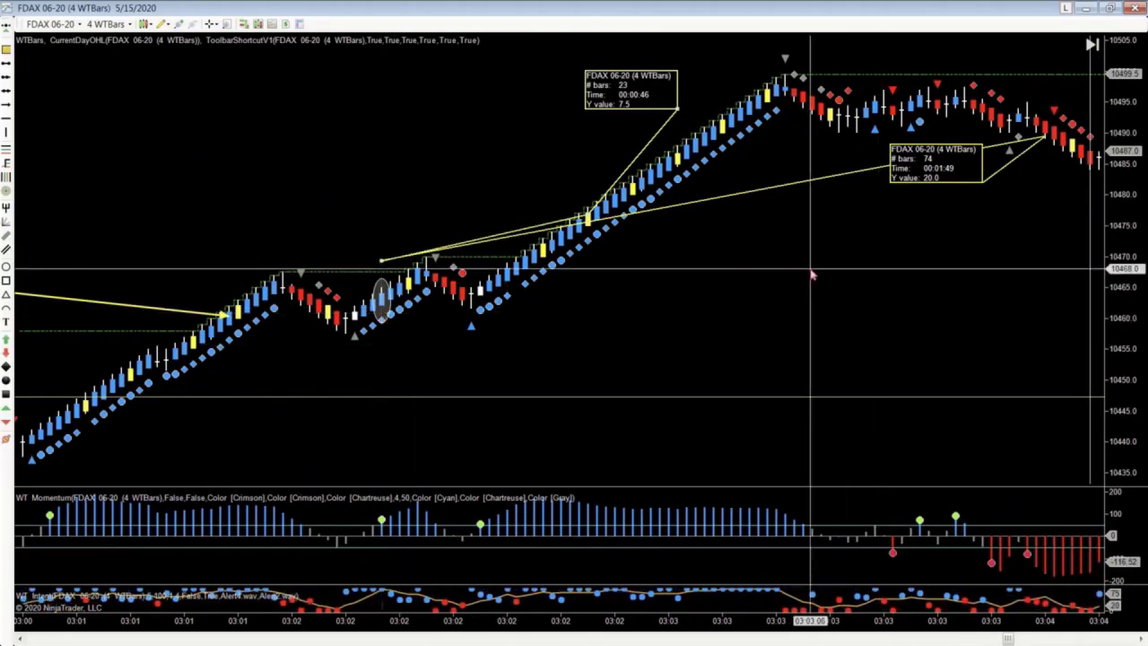
scroll(814, 222, down, 6)
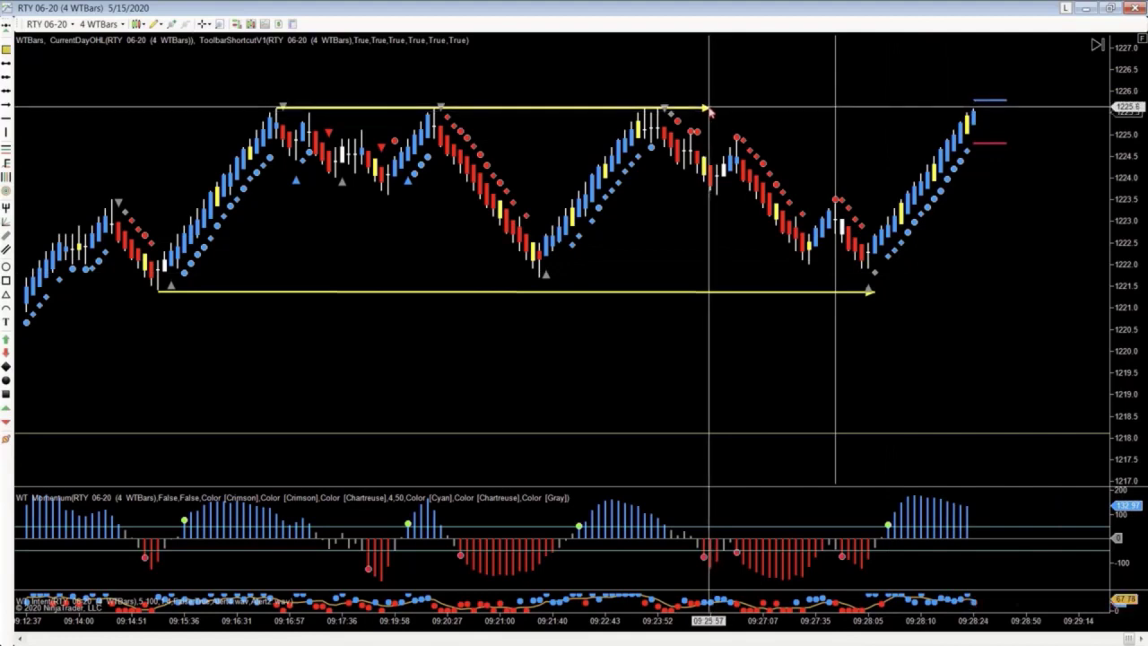
Extend the upper yellow arrow on the RTY chart past the newest bar, at about 1225.6
drag(709, 109, 1046, 112)
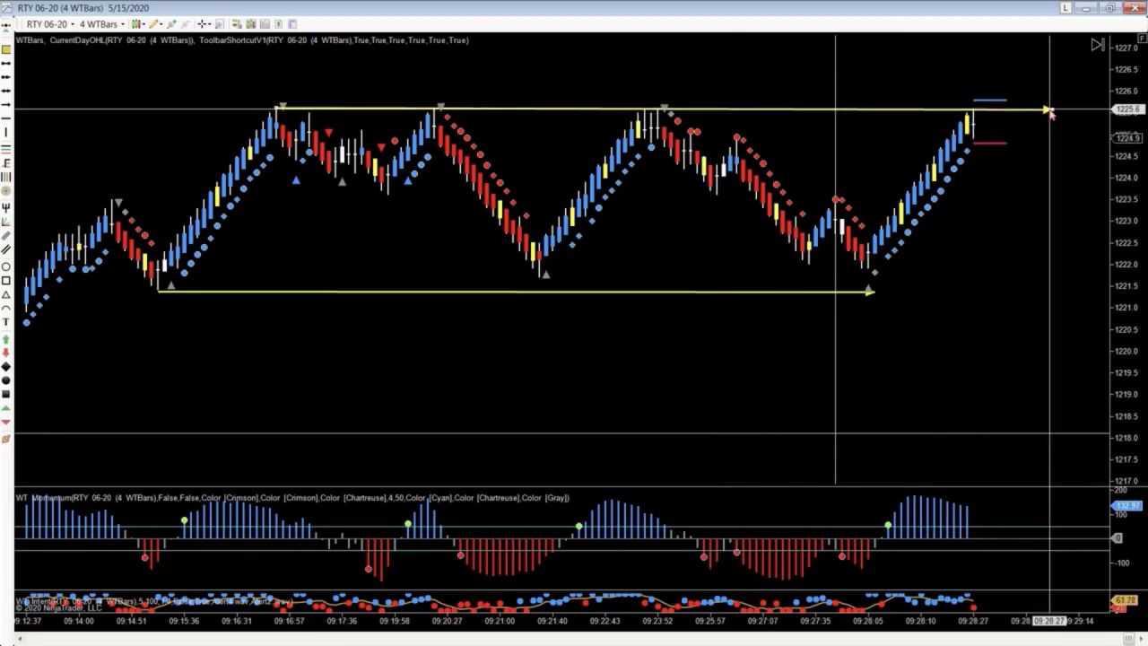
double_click(1049, 110)
click(490, 403)
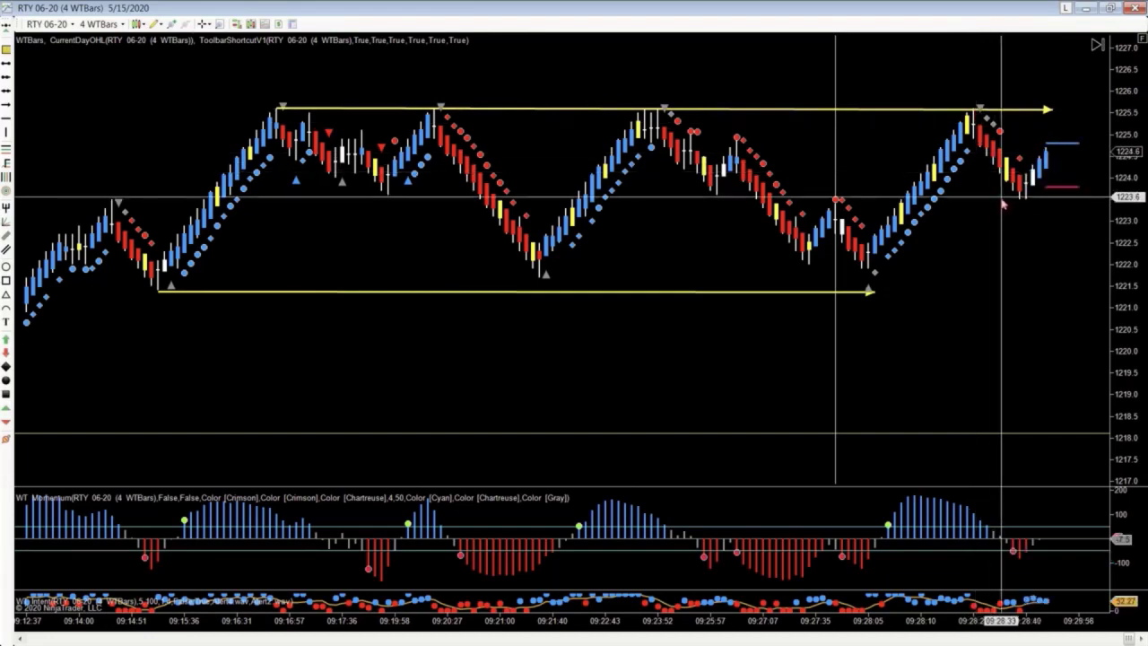
Move the vertical marker line to the bar with the red triangle at about 09:28:47
drag(971, 228, 794, 203)
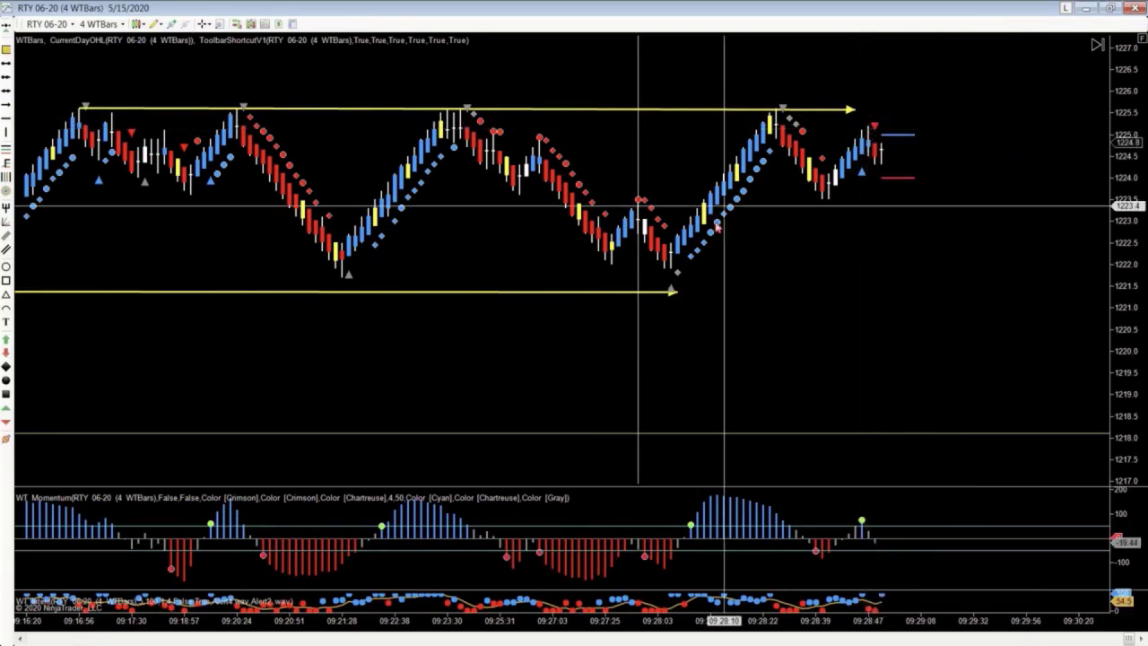
drag(633, 267, 874, 216)
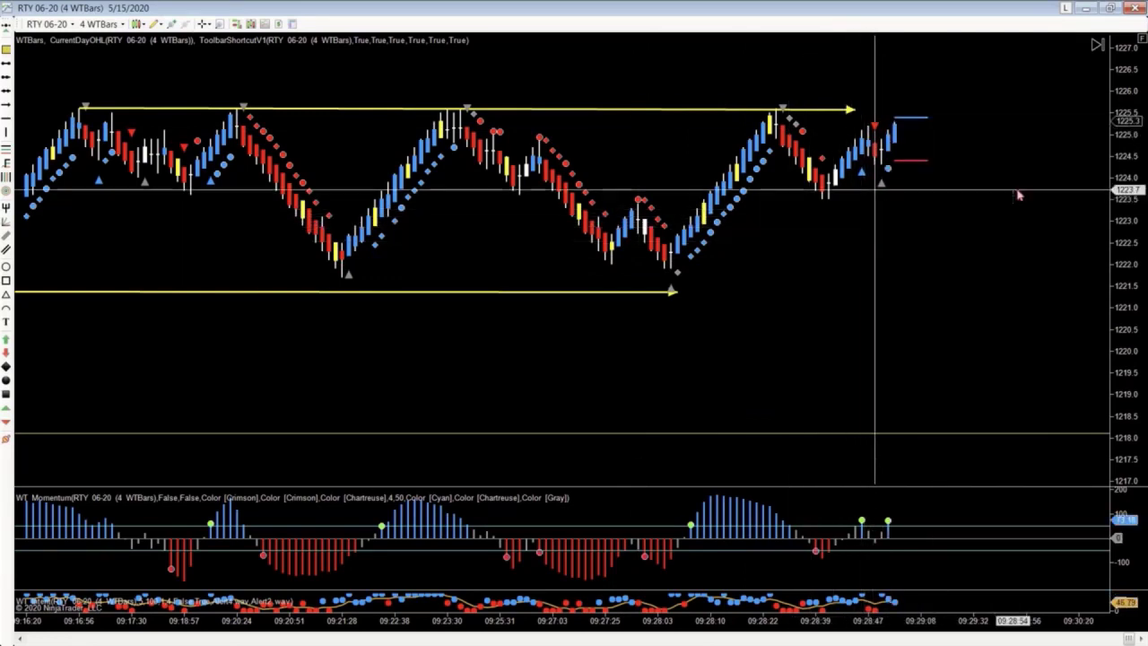
Extend the upper yellow arrow well past the newest bars and raise it to the latest swing high at about 1225.8
click(1141, 40)
drag(1117, 174, 1114, 328)
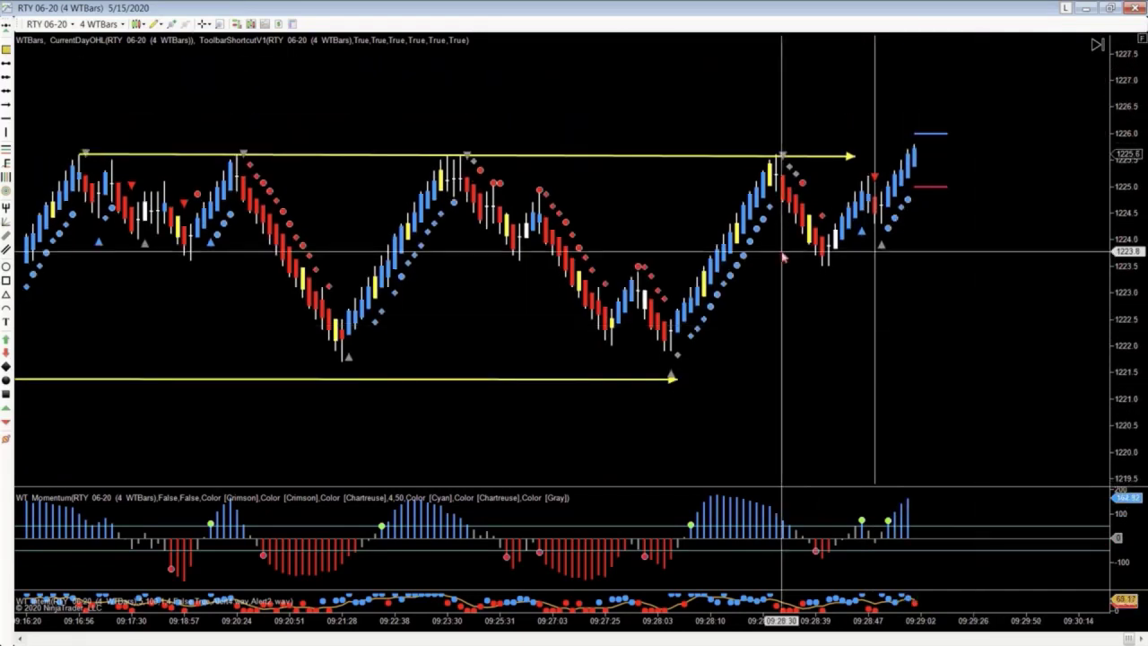
scroll(781, 258, down, 5)
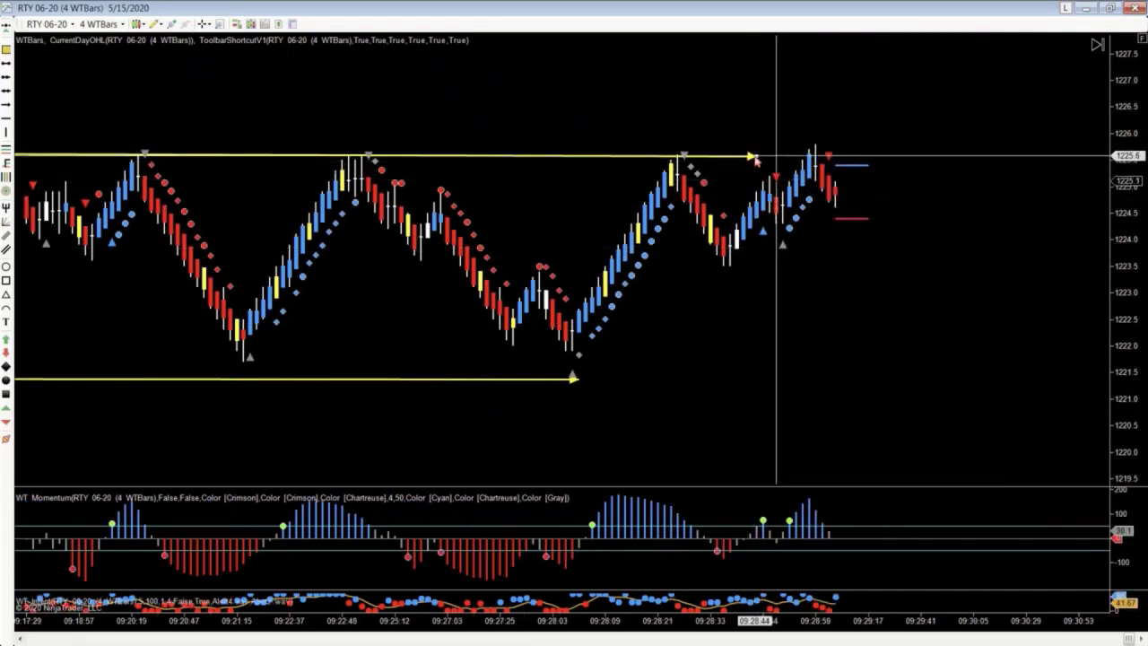
drag(769, 161, 989, 157)
double_click(989, 157)
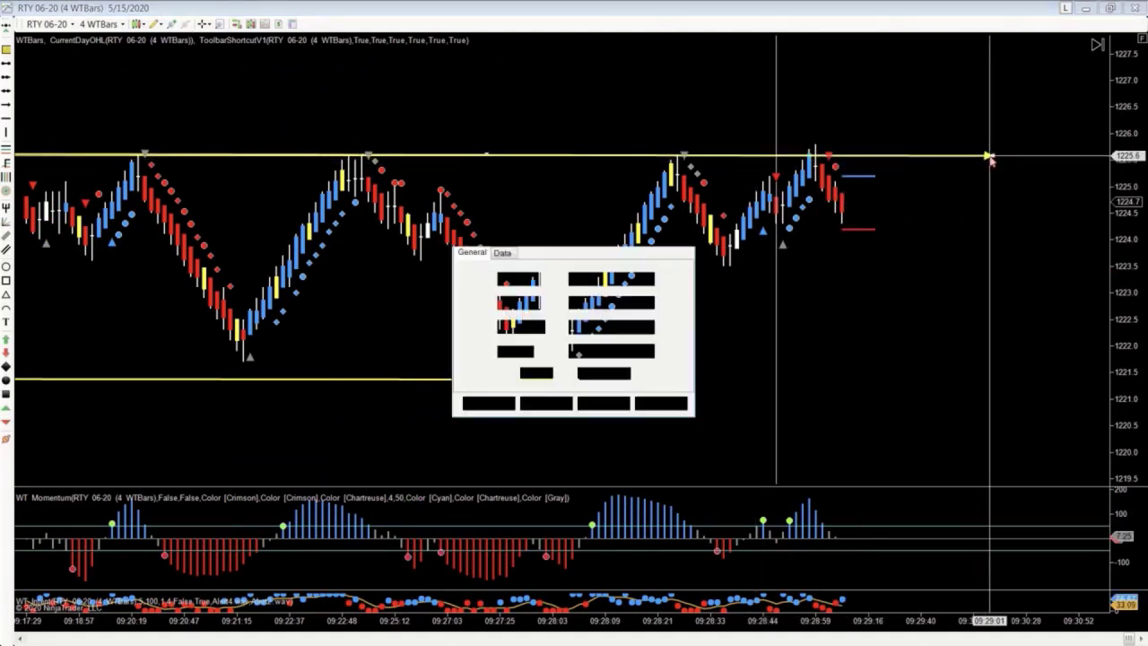
click(661, 405)
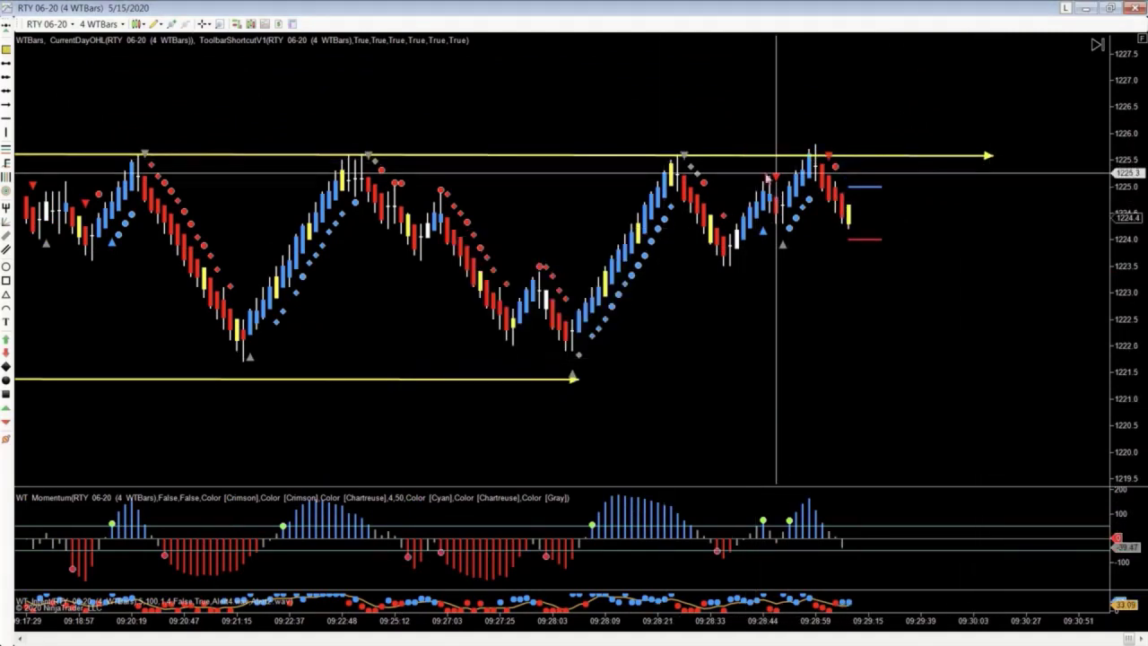
drag(763, 162, 836, 150)
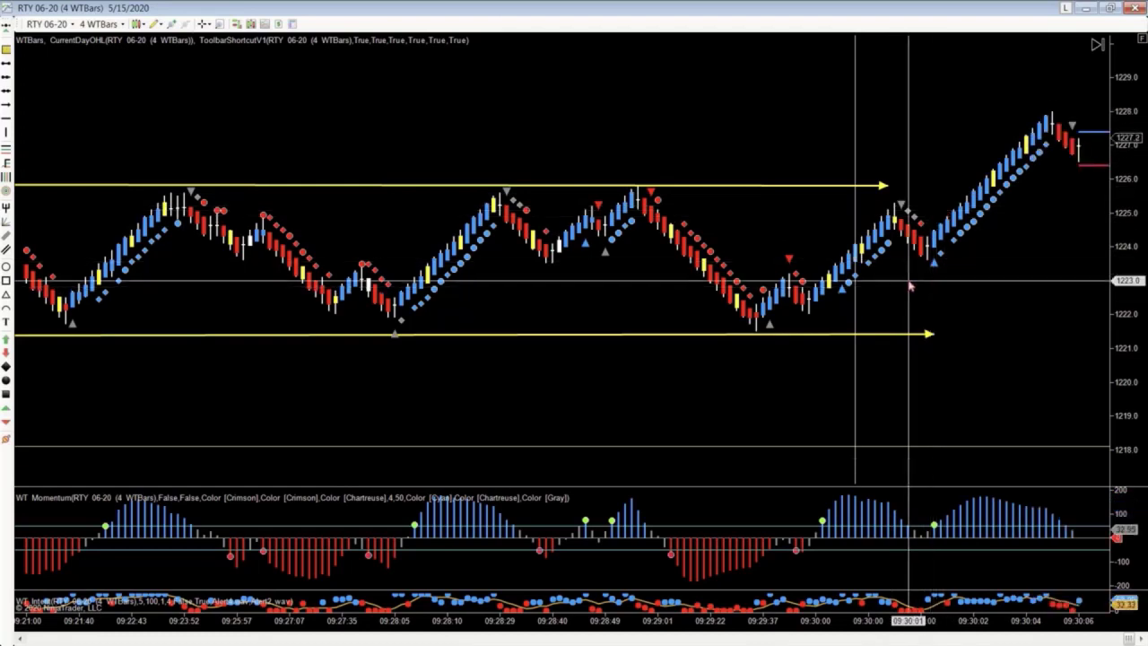
Place a ruler on the breakout from about 1226.1, just above the upper arrow's tip, to the swing high near 1227.9
scroll(906, 283, down, 5)
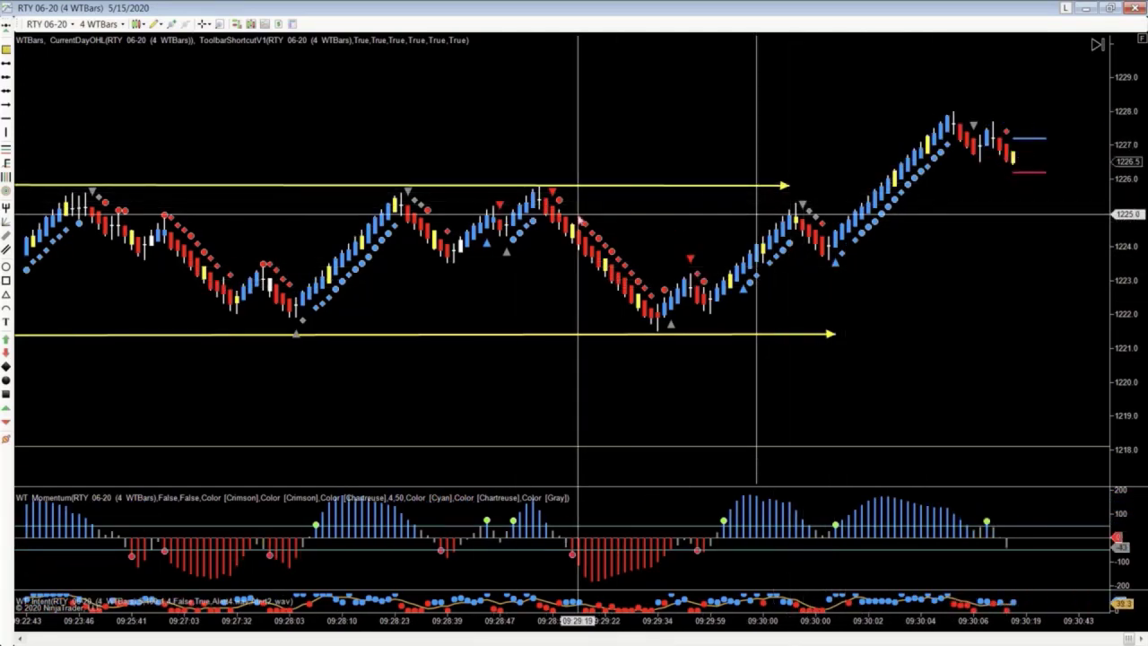
scroll(579, 219, down, 3)
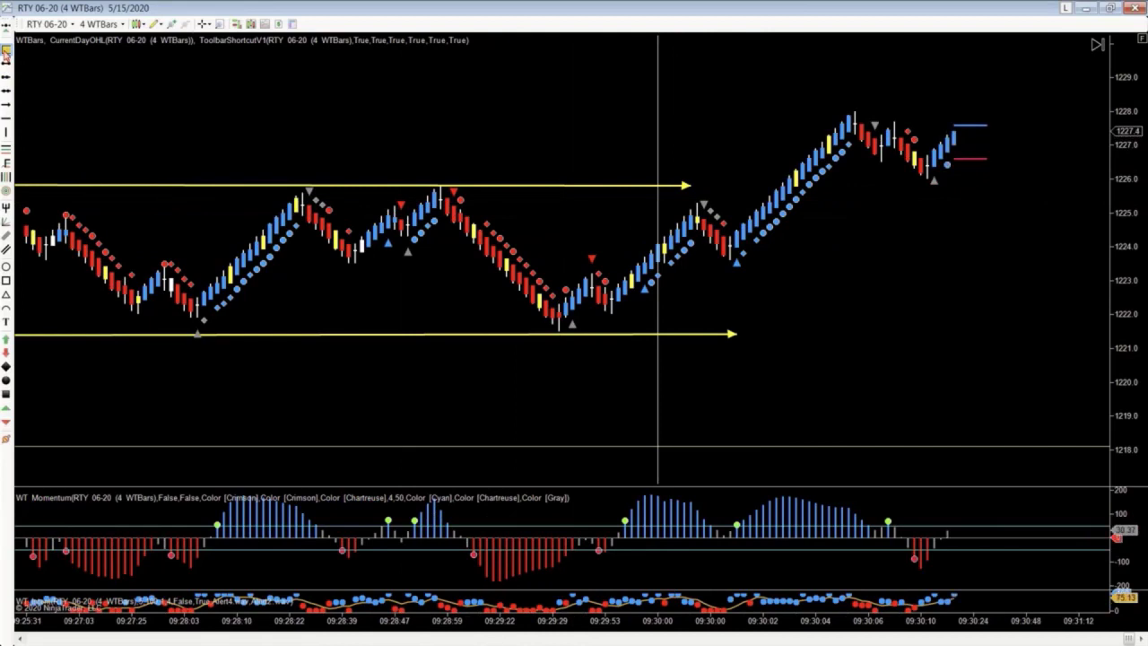
click(697, 174)
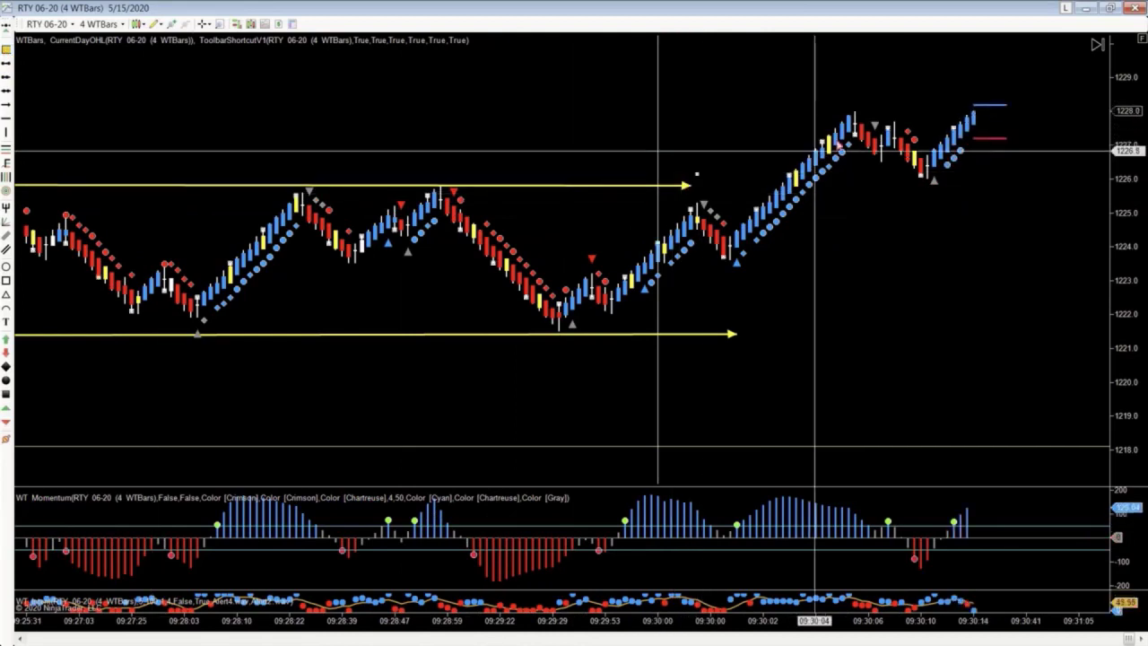
click(854, 115)
scroll(795, 248, down, 3)
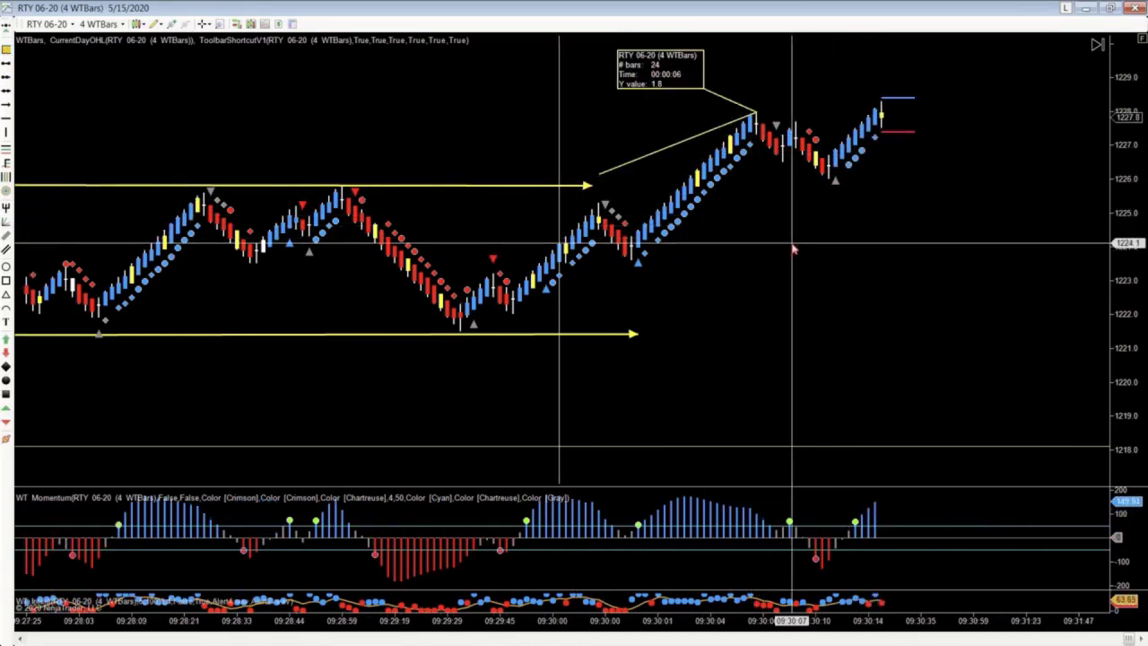
Extend the breakout ruler to the newer high near 1228.8, spanning 54 bars, and move its label above the rally
middle_click(837, 113)
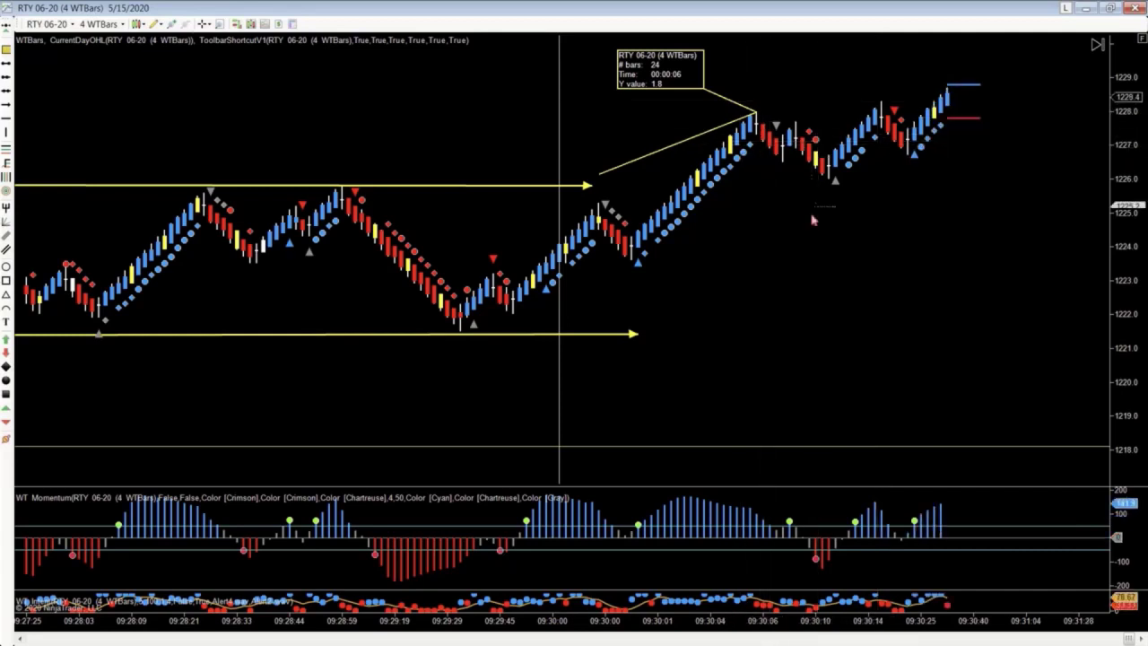
drag(1114, 191, 1115, 260)
drag(677, 175, 866, 158)
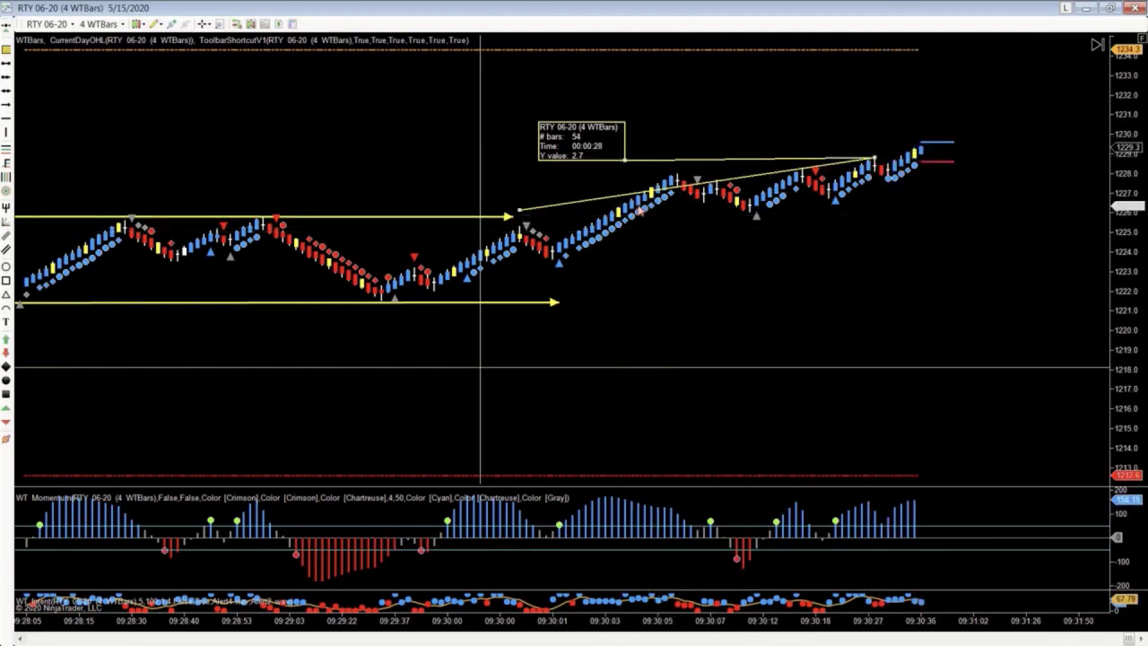
drag(624, 160, 670, 118)
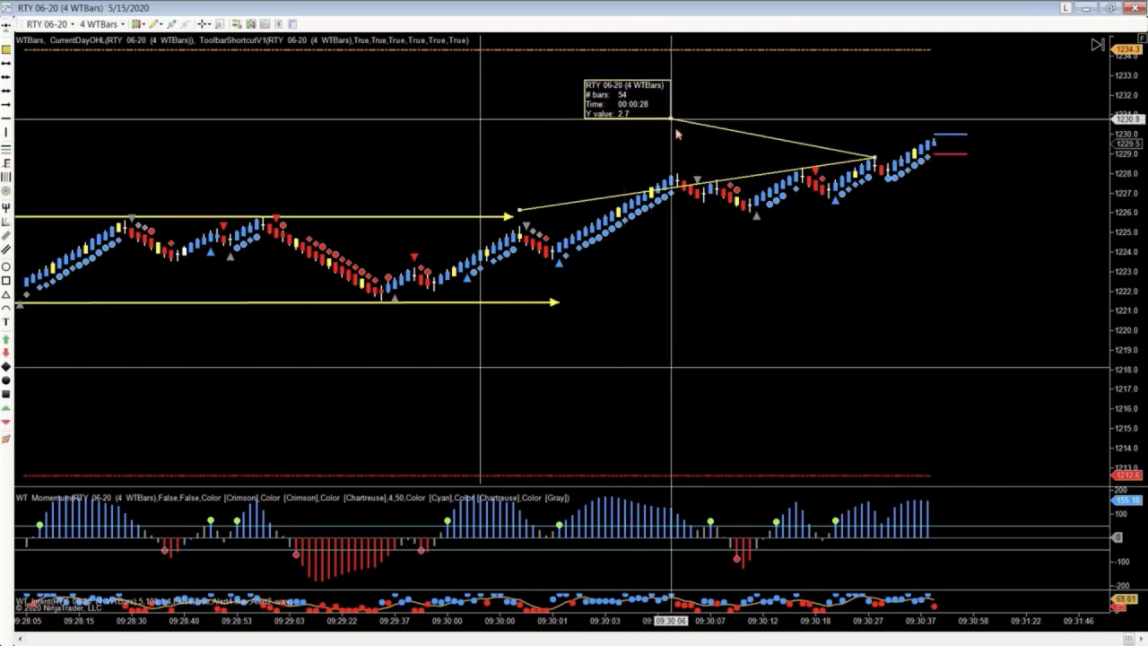
Extend the breakout ruler's end to the next swing high at about 1229.7, spanning 63 bars
scroll(769, 240, down, 3)
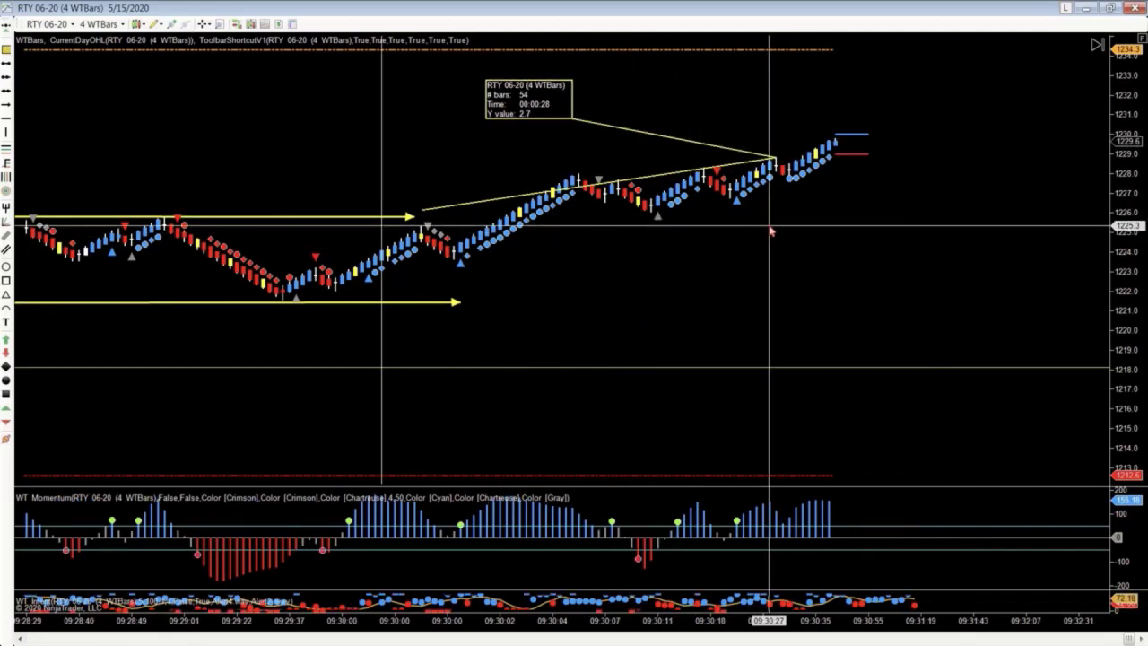
click(775, 158)
drag(775, 158, 833, 141)
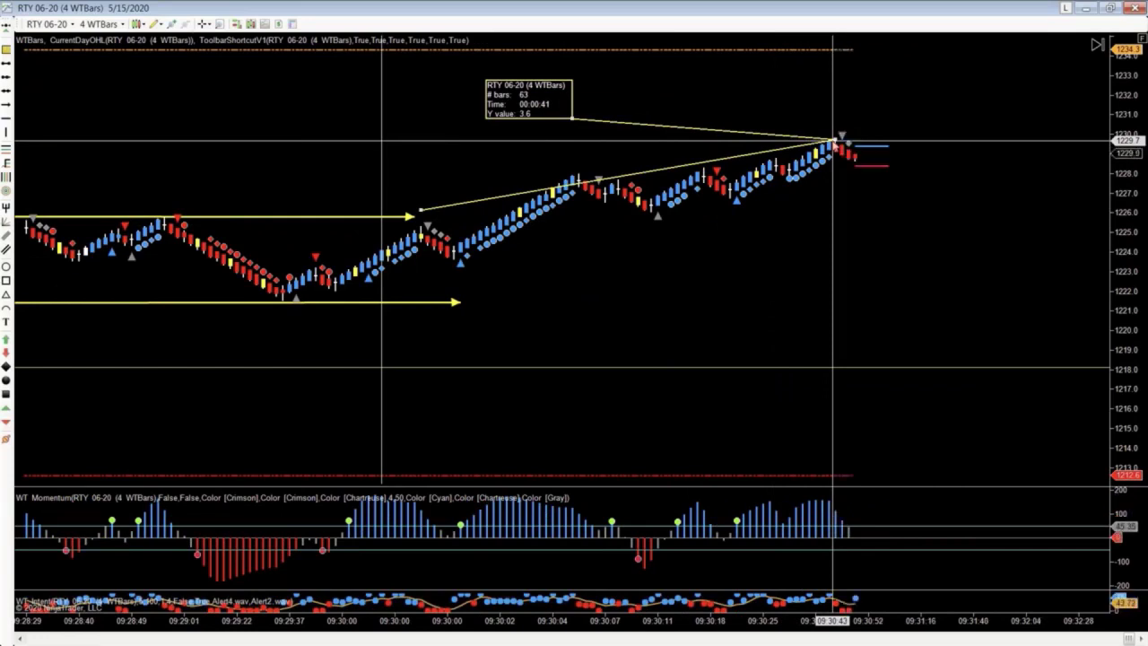
Rescale the price axis and extend the breakout ruler's end to the high at about 1231.0, spanning 81 bars
click(1142, 38)
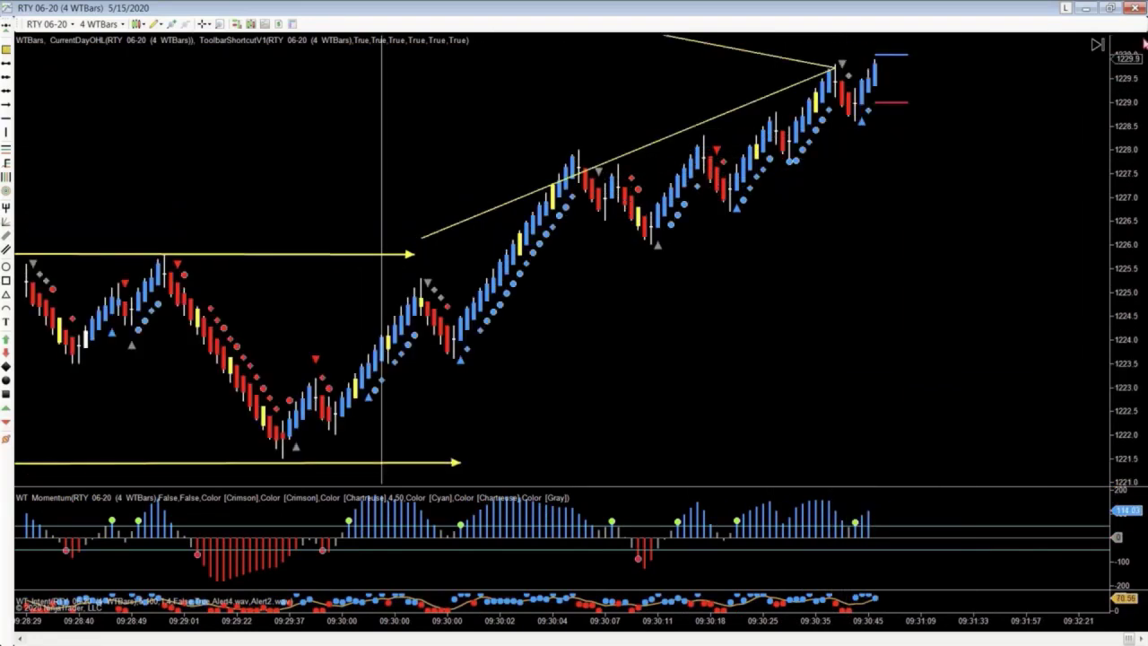
drag(1134, 148, 1117, 221)
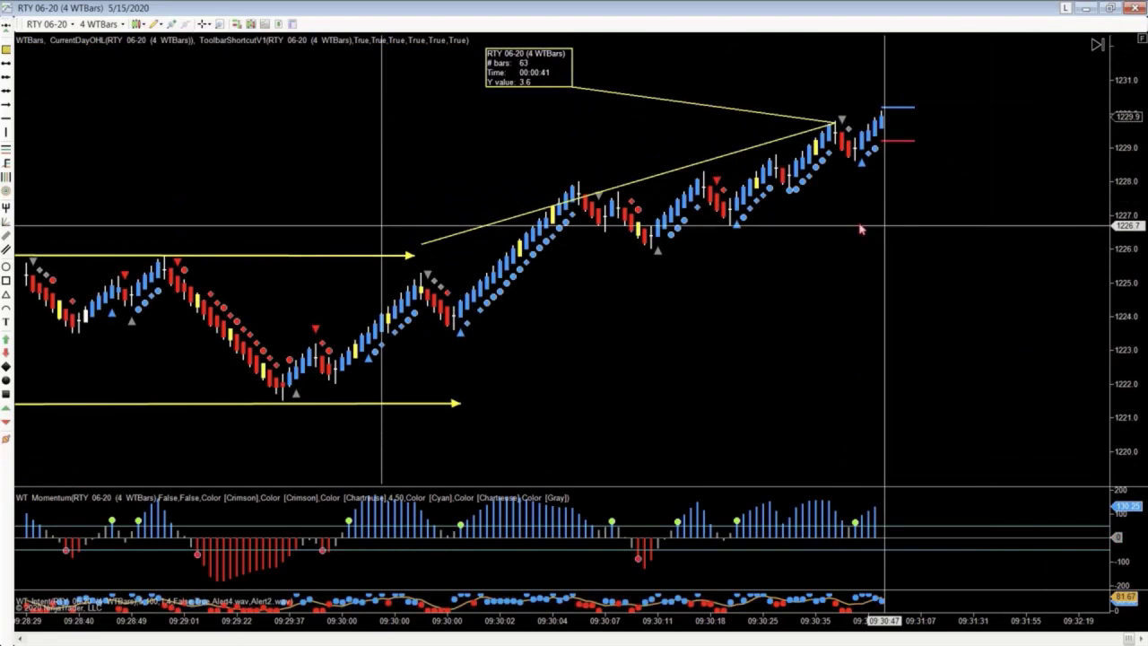
drag(757, 124, 756, 120)
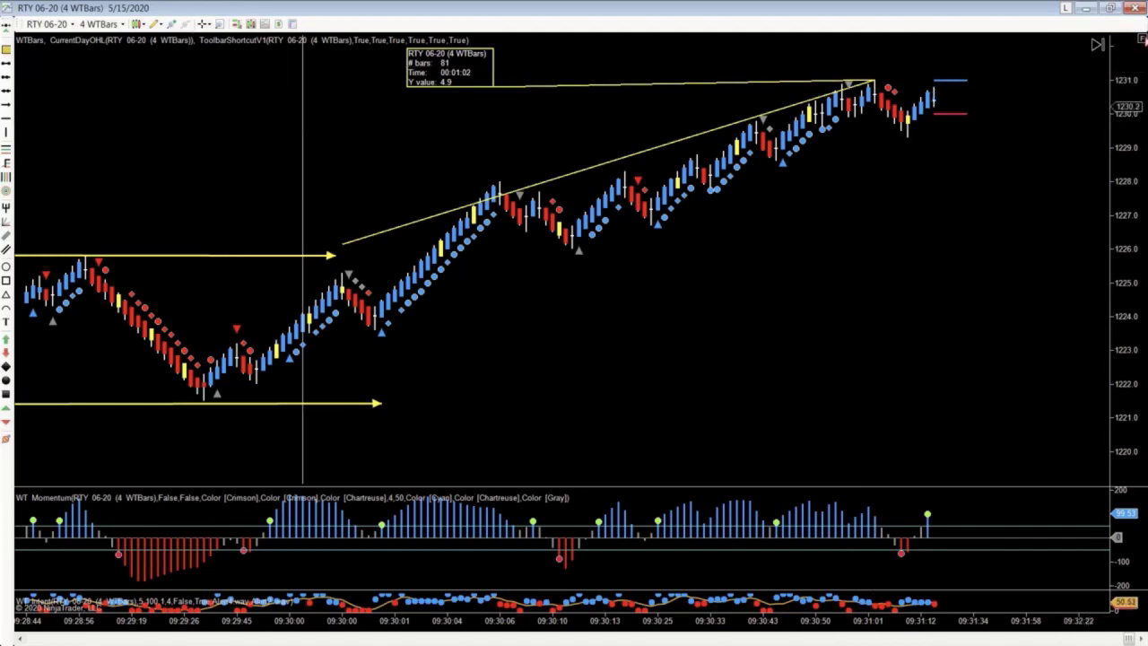
Compress the price axis slightly and move the breakout ruler's label above the middle of the rally
drag(1144, 41, 1126, 211)
drag(936, 152, 838, 151)
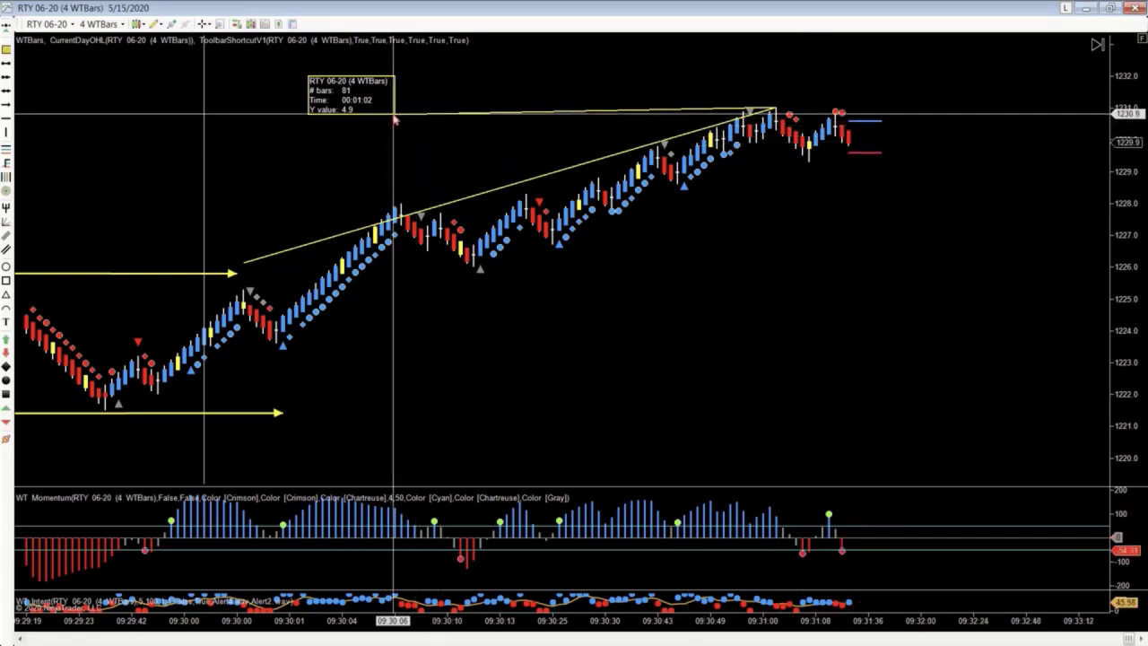
click(572, 102)
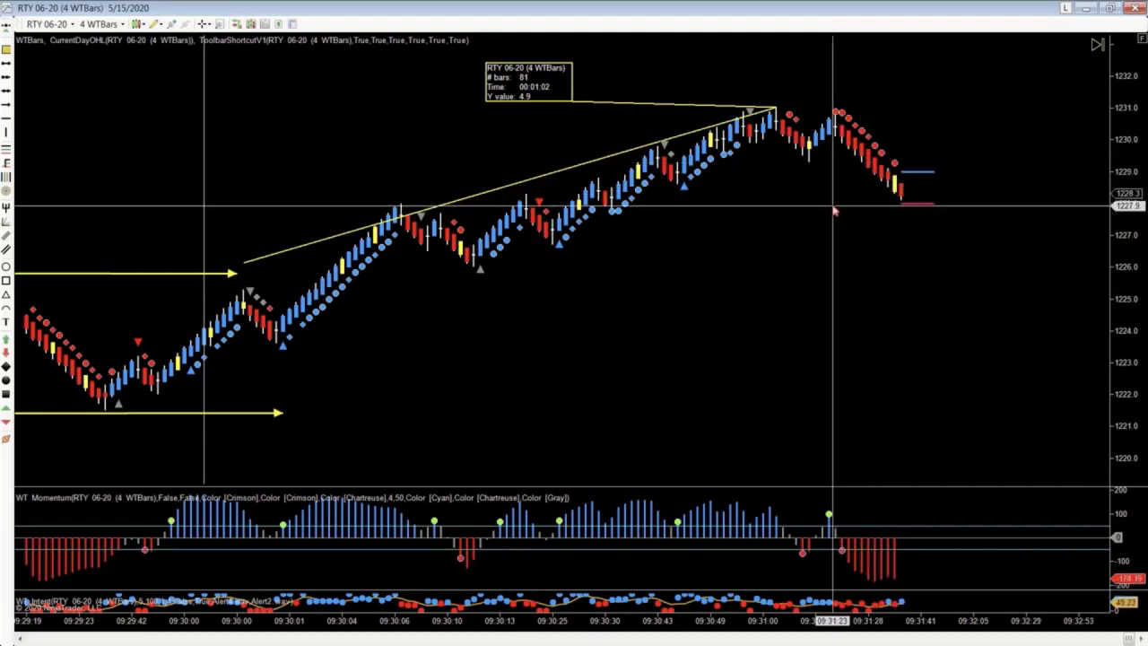
Place a second ruler on the sell-off after the 1231 high, from about 1229.1 down to the swing low near 1228.0
scroll(731, 219, down, 3)
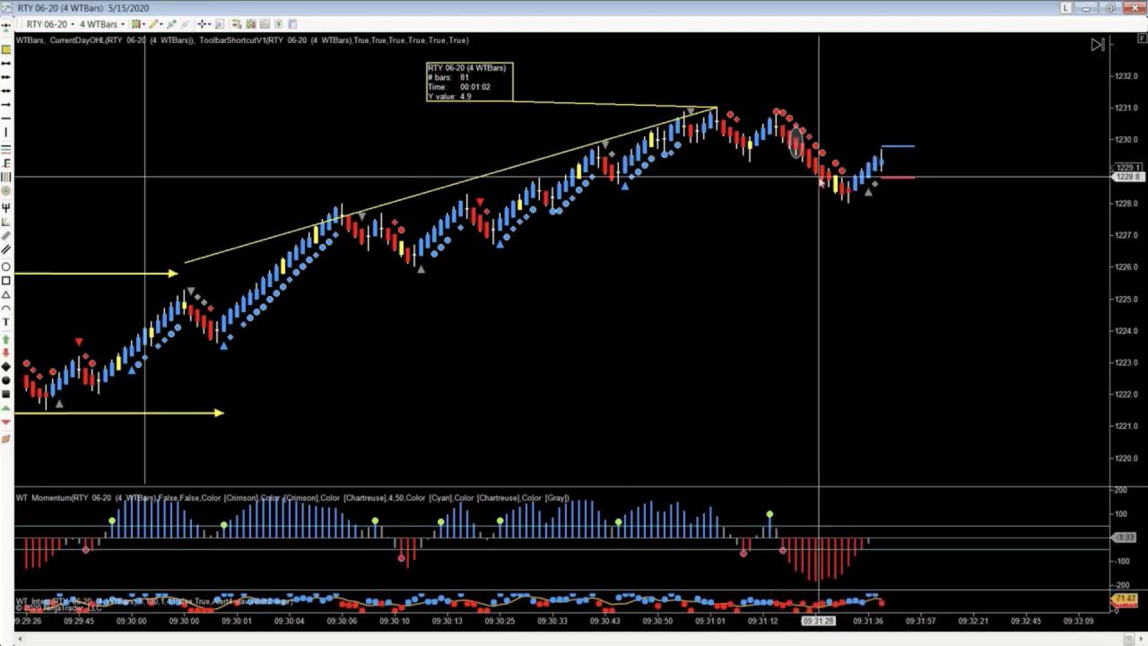
click(783, 170)
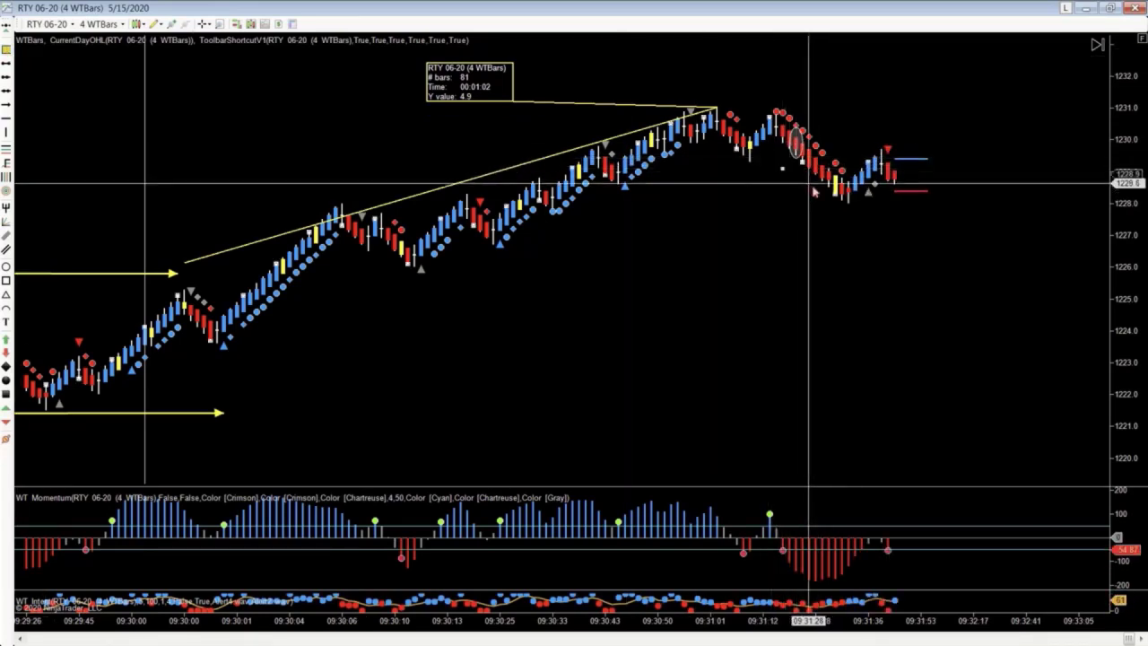
click(848, 205)
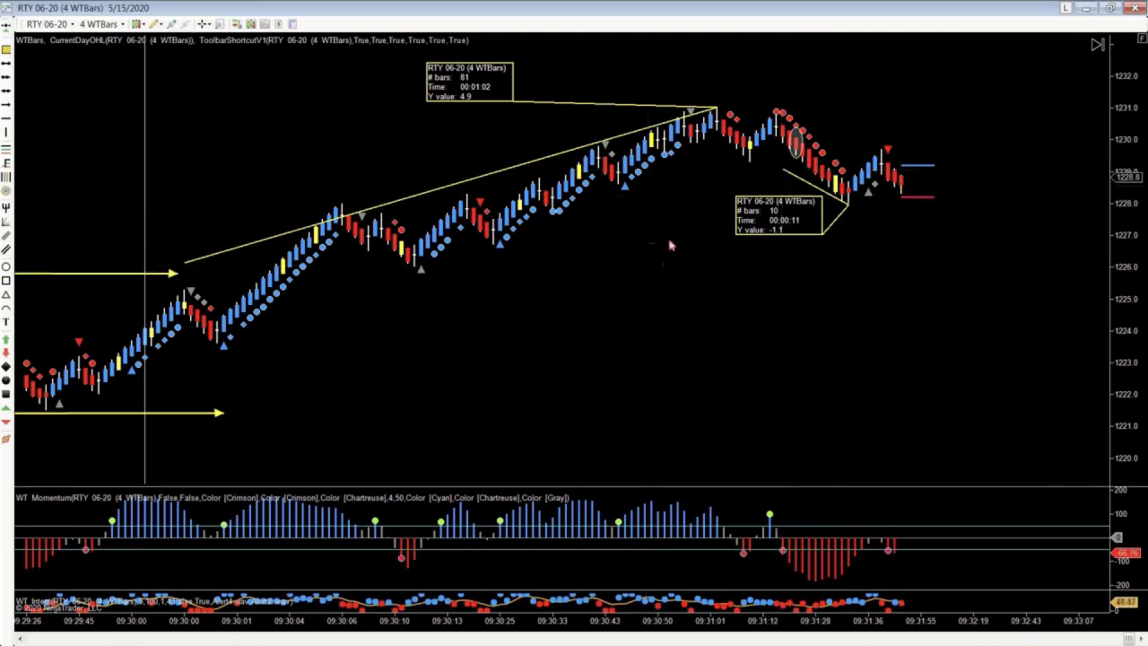
Start the sell-off ruler one bar earlier at about 1229.2 and extend its end to about 1227.7, spanning 22 bars
drag(783, 170, 777, 166)
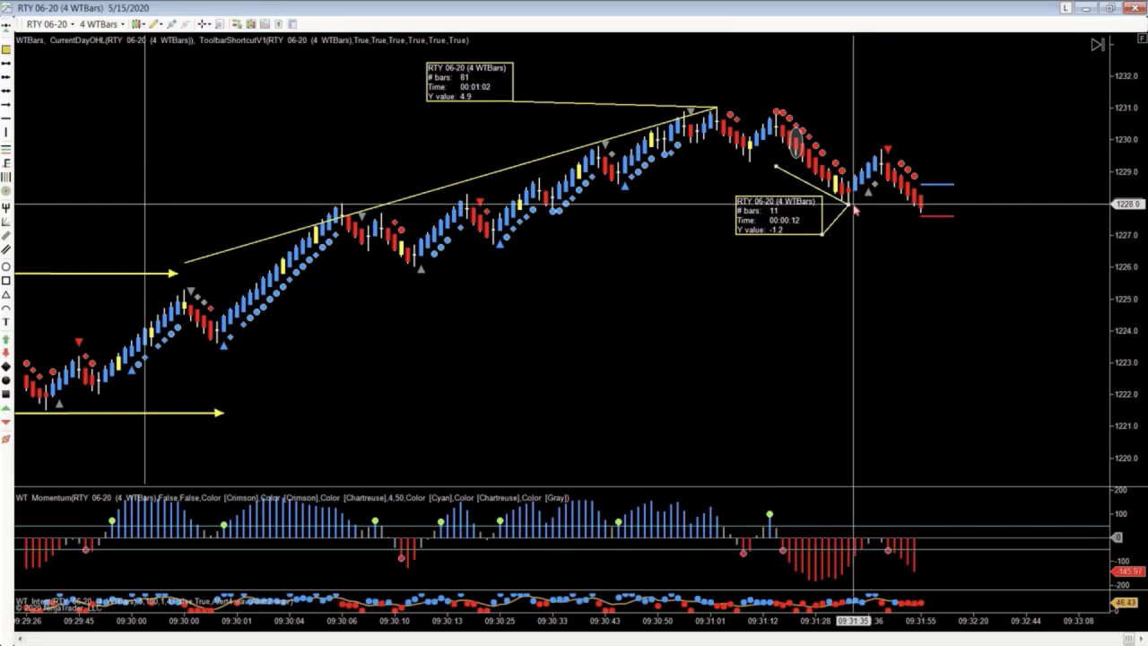
drag(850, 209, 927, 219)
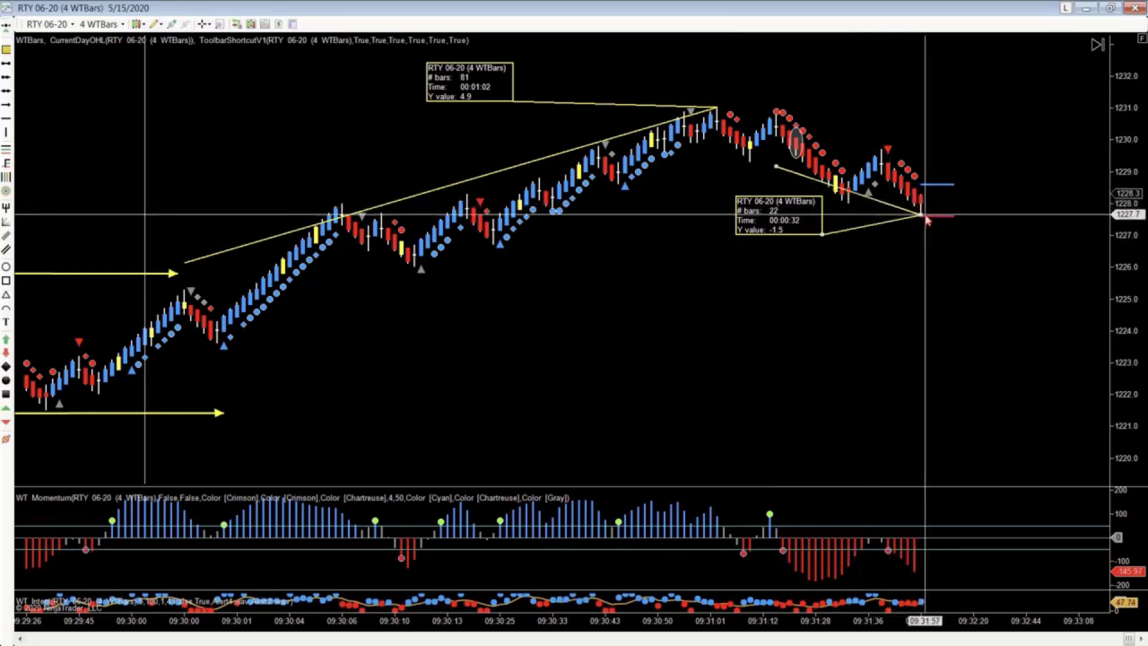